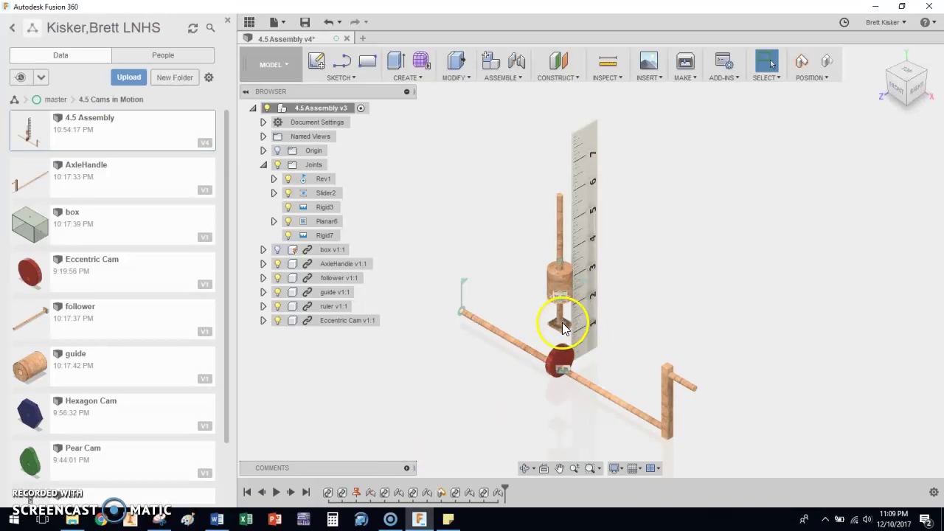
Drag the follower up its slider joint until it clears the eccentric cam
{"action": "scroll", "coordinate": [566, 345], "scroll_direction": "up", "scroll_amount": 3}
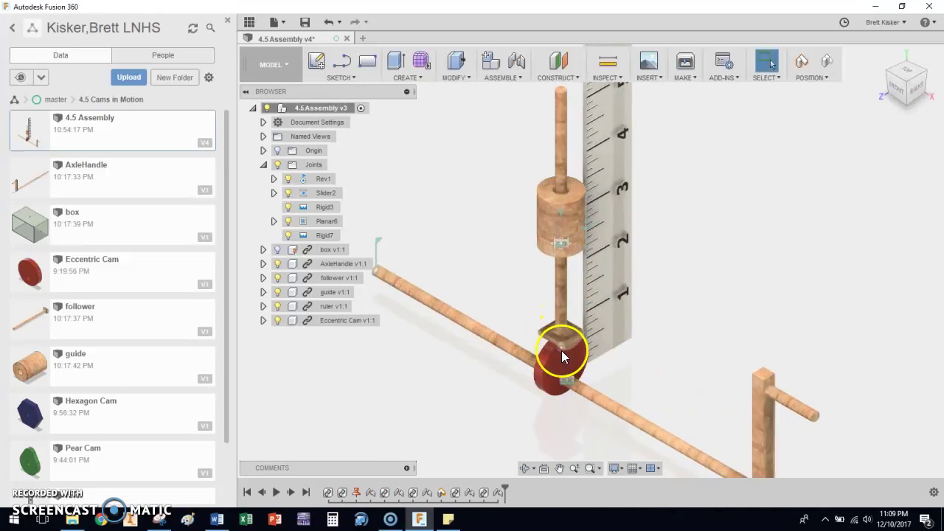
{"action": "scroll", "coordinate": [567, 349], "scroll_direction": "up", "scroll_amount": 2}
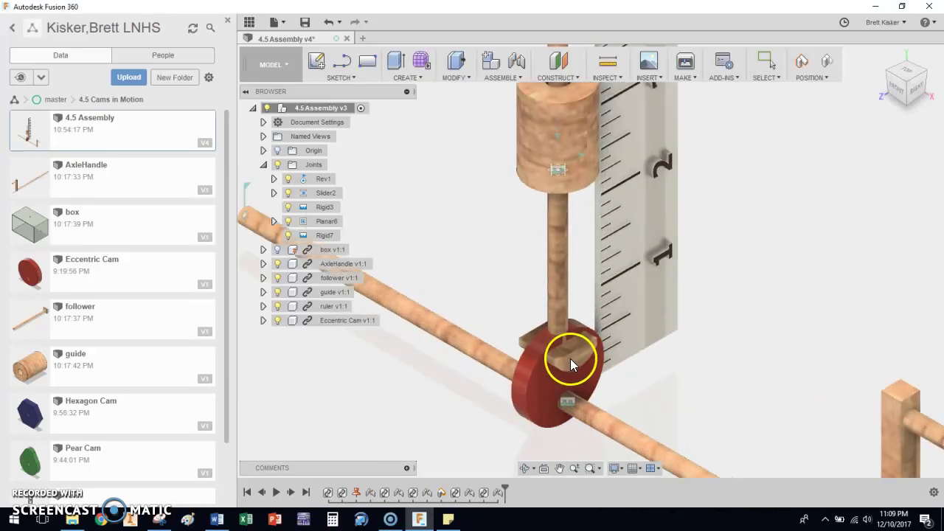
{"action": "left_click_drag", "start_coordinate": [570, 360], "coordinate": [565, 147]}
{"action": "scroll", "coordinate": [561, 195], "scroll_direction": "down", "scroll_amount": 4}
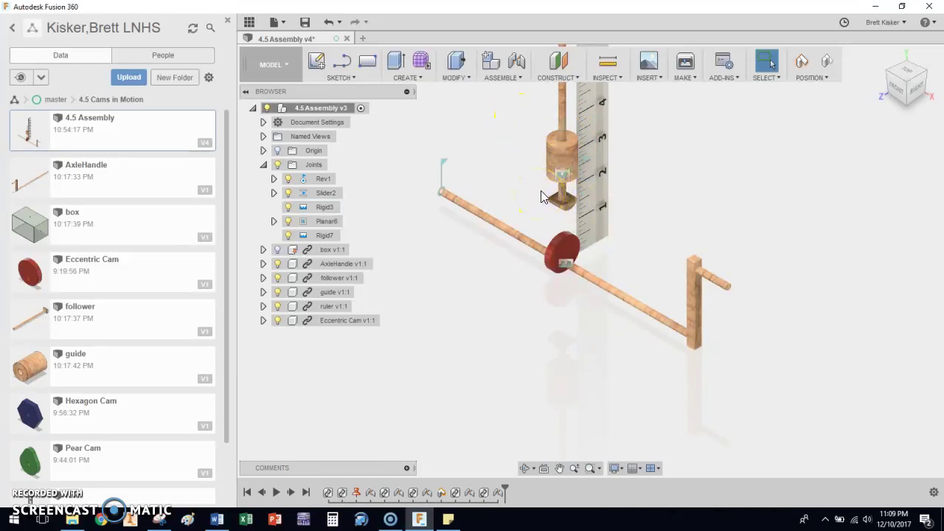
Choose Enable Contact Sets from the ASSEMBLE menu
{"action": "left_click", "coordinate": [507, 79]}
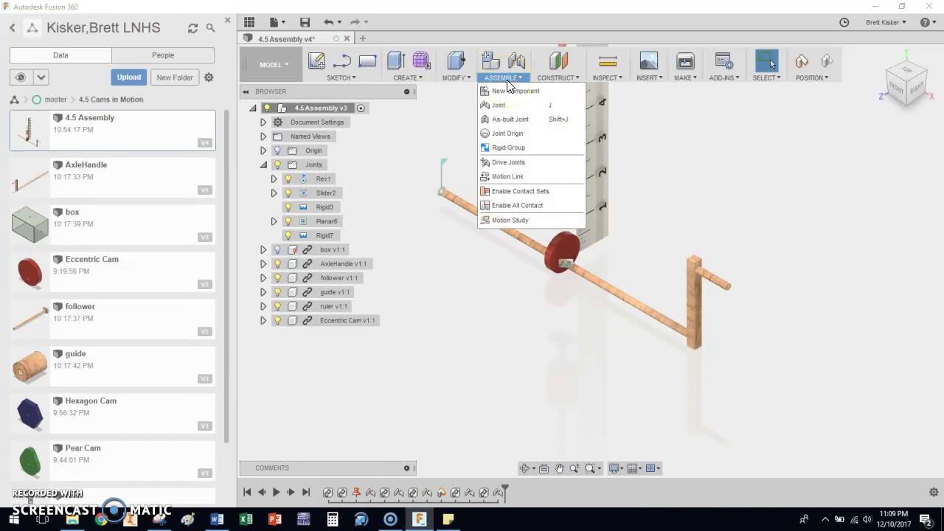
{"action": "left_click", "coordinate": [517, 194]}
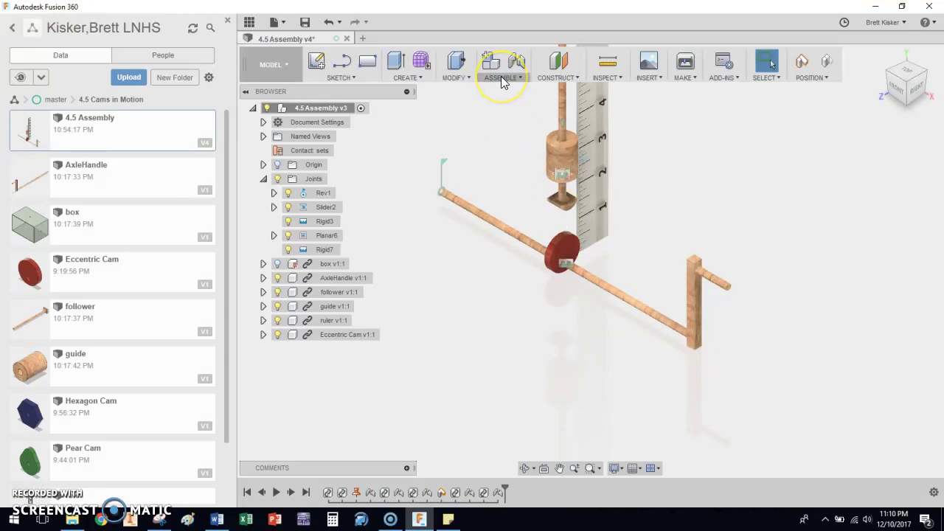
Create a new contact set between the follower rod and the red cam
{"action": "left_click", "coordinate": [501, 78]}
{"action": "left_click", "coordinate": [528, 221]}
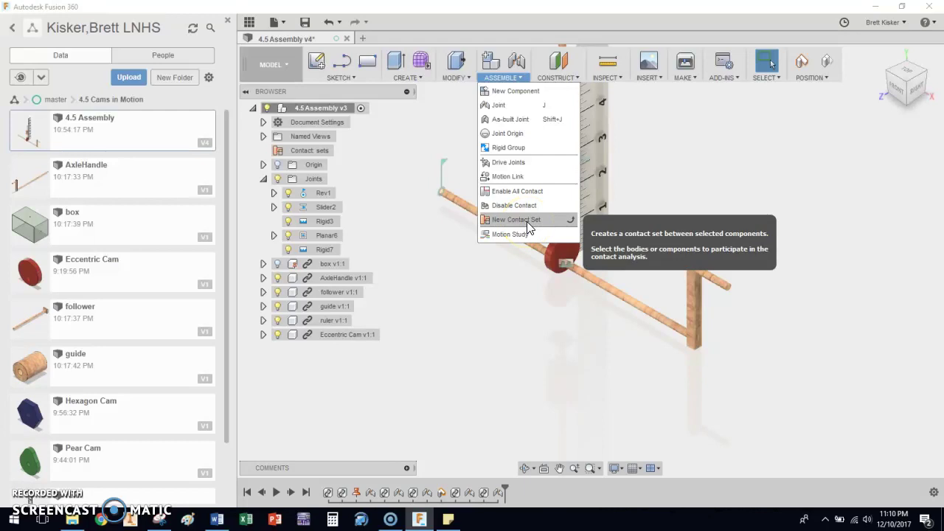
{"action": "left_click", "coordinate": [526, 221]}
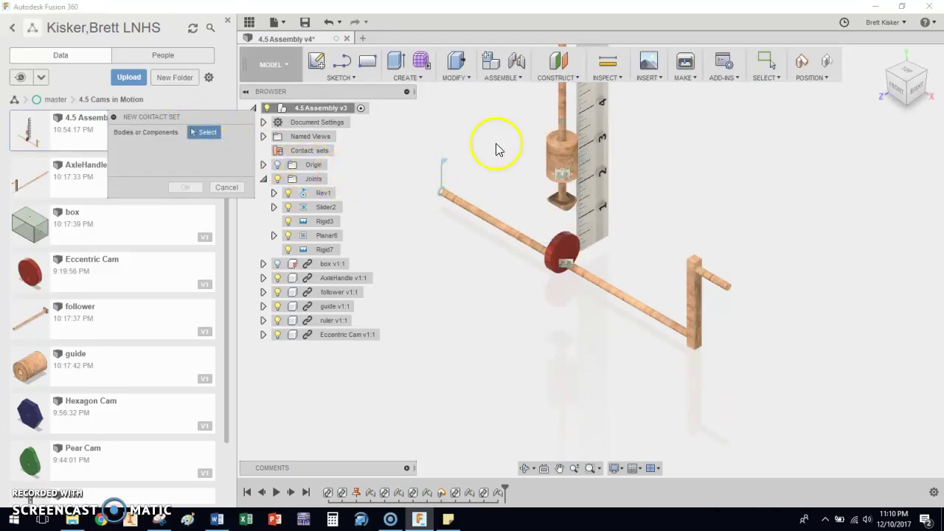
{"action": "left_click", "coordinate": [564, 208]}
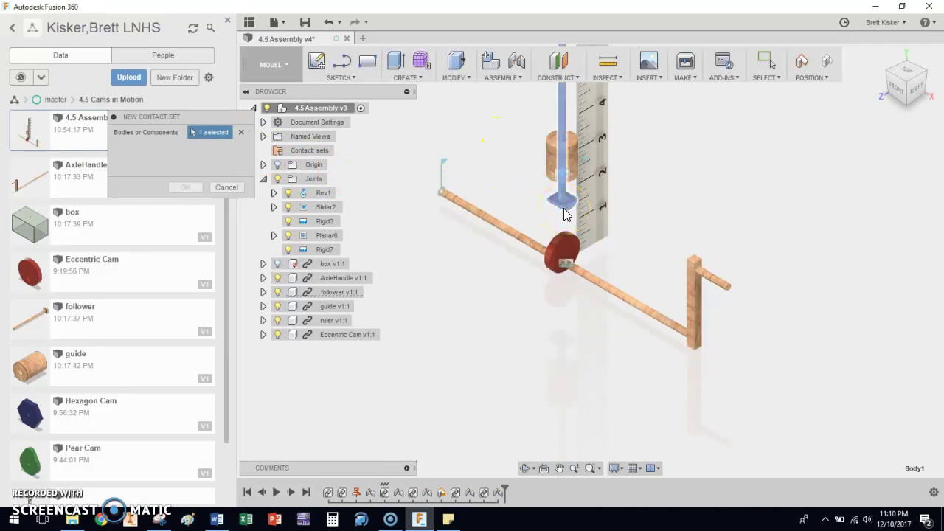
{"action": "left_click", "coordinate": [565, 246]}
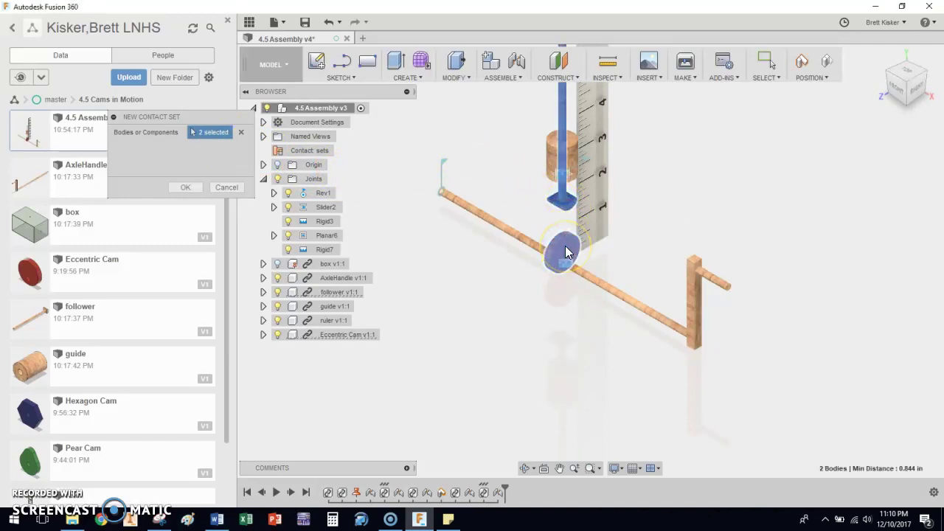
{"action": "left_click", "coordinate": [183, 189]}
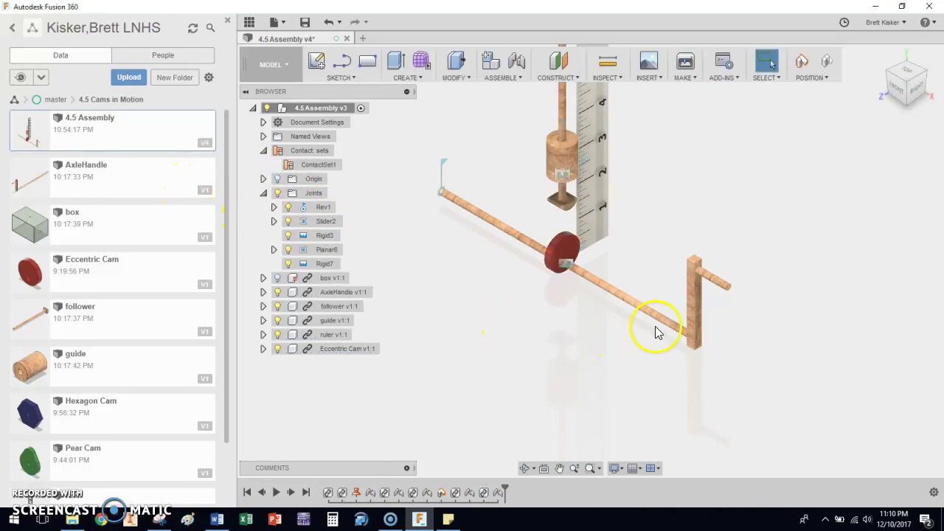
Slide the follower down onto the cam and check the contact from the RIGHT view
{"action": "left_click_drag", "start_coordinate": [562, 189], "coordinate": [568, 237]}
{"action": "scroll", "coordinate": [583, 273], "scroll_direction": "up", "scroll_amount": 6}
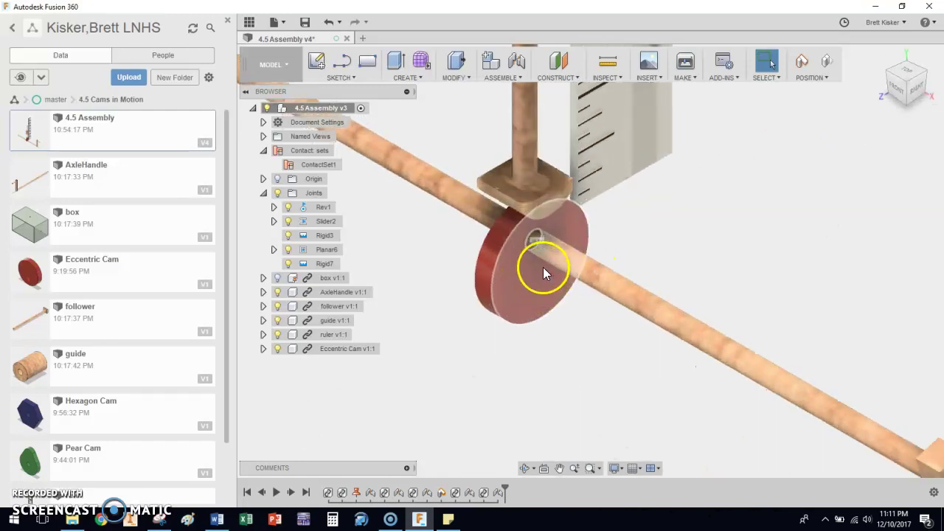
{"action": "left_click", "coordinate": [919, 96]}
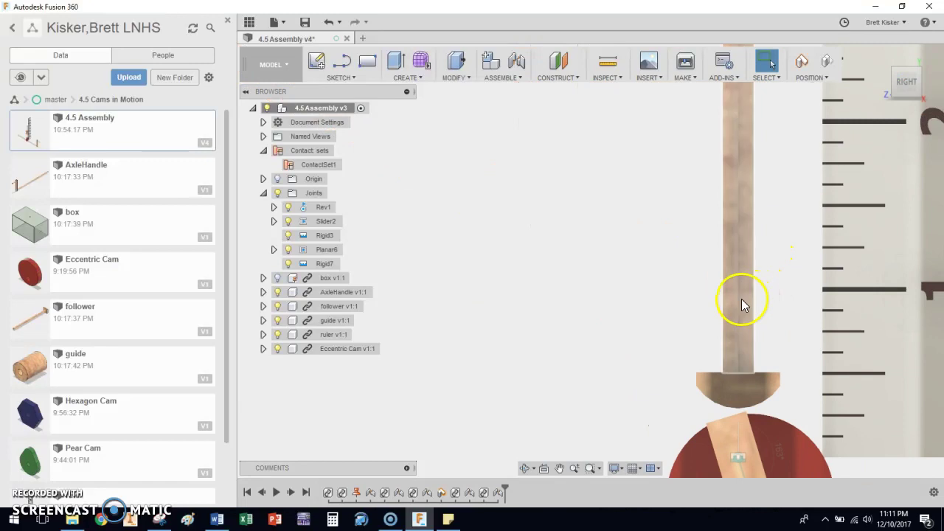
{"action": "left_click_drag", "start_coordinate": [745, 308], "coordinate": [763, 263]}
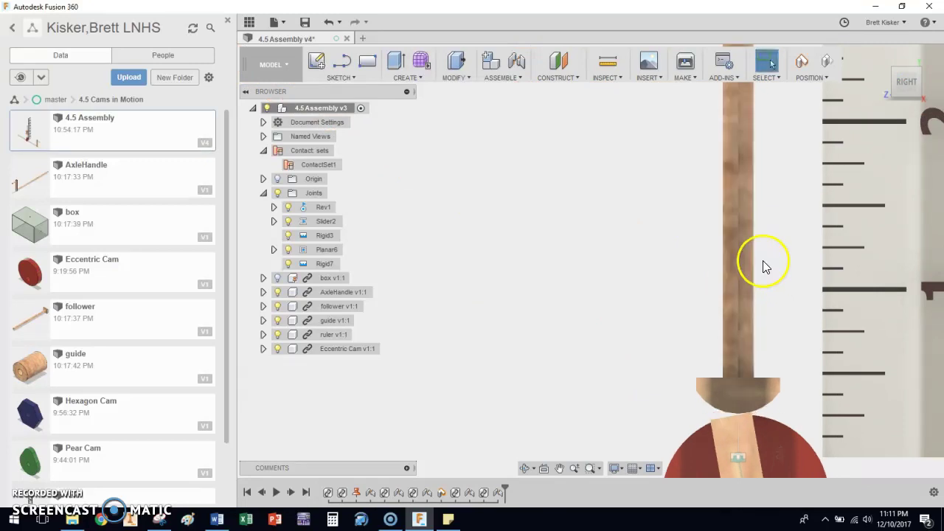
{"action": "scroll", "coordinate": [763, 263], "scroll_direction": "down", "scroll_amount": 2}
{"action": "left_click", "coordinate": [886, 59]}
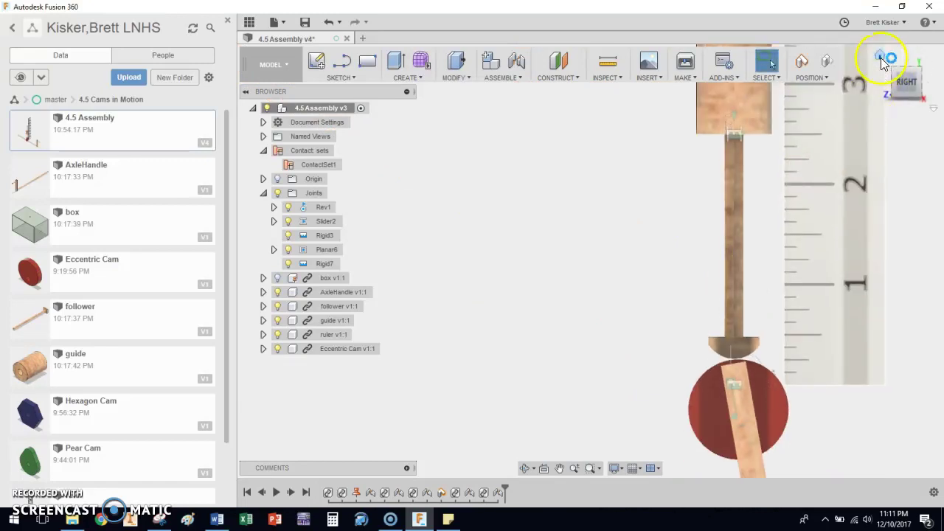
Set the Rev1 joint angle to 180 degrees
{"action": "left_click", "coordinate": [506, 261]}
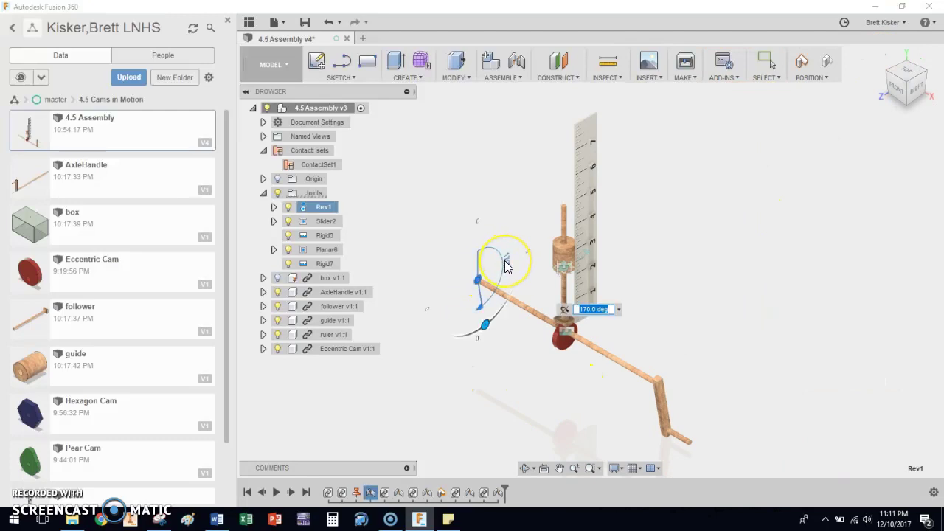
{"action": "type", "text": "180"}
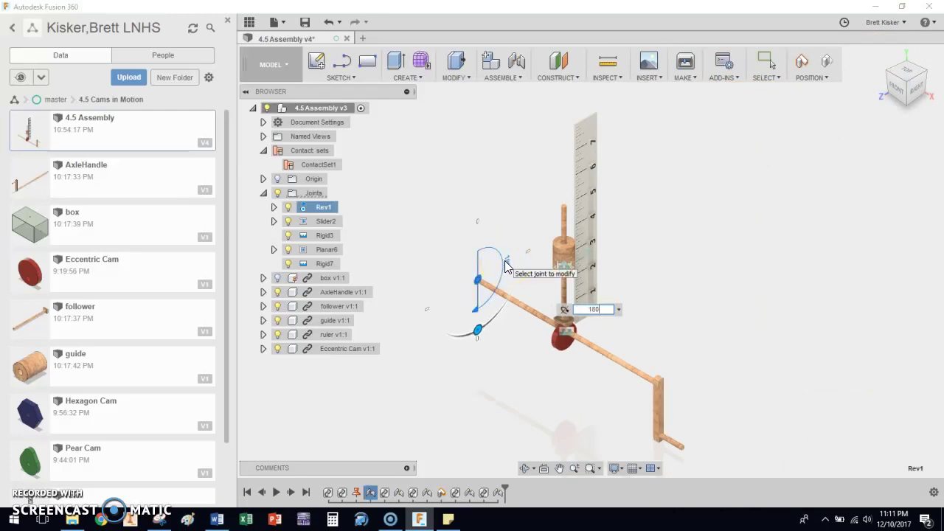
{"action": "key", "text": "Return"}
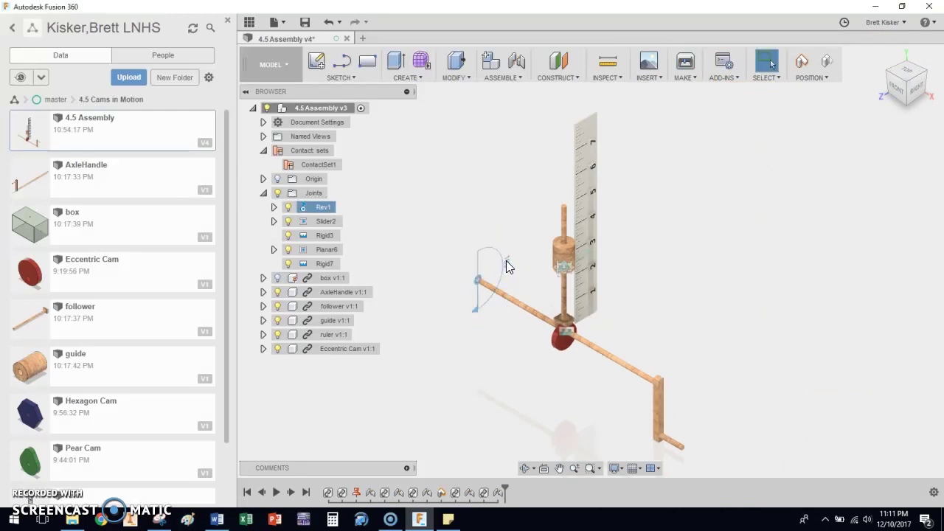
Inspect the follower-to-cam contact from the RIGHT view, then return Home
{"action": "left_click", "coordinate": [917, 87]}
{"action": "scroll", "coordinate": [562, 297], "scroll_direction": "up", "scroll_amount": 6}
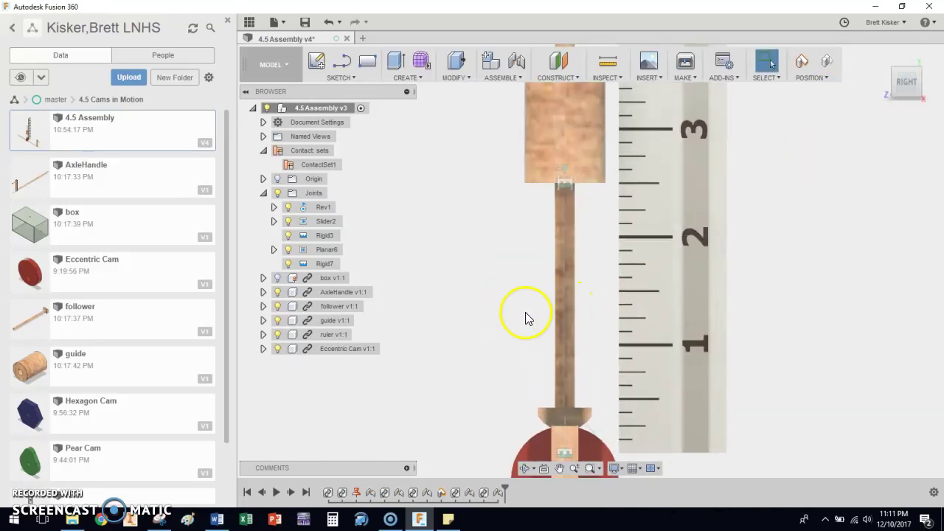
{"action": "scroll", "coordinate": [552, 185], "scroll_direction": "up", "scroll_amount": 3}
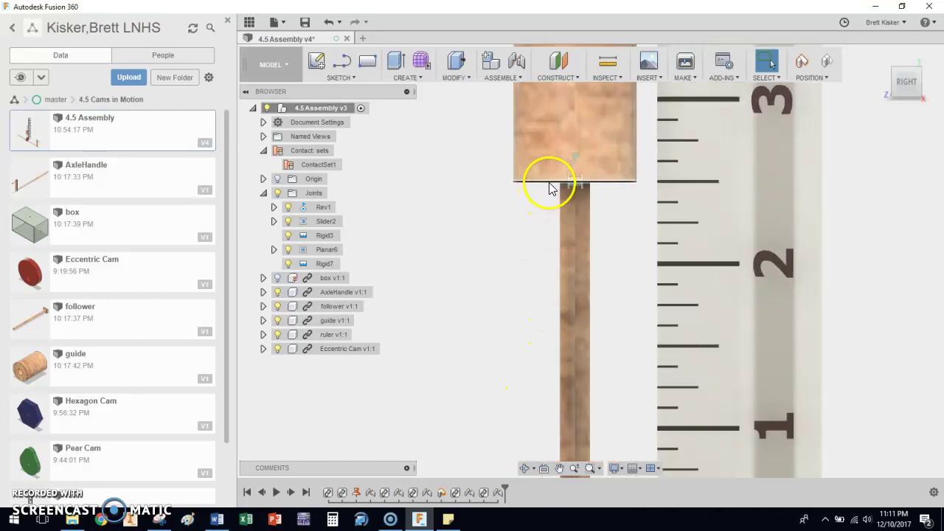
{"action": "scroll", "coordinate": [572, 169], "scroll_direction": "down", "scroll_amount": 6}
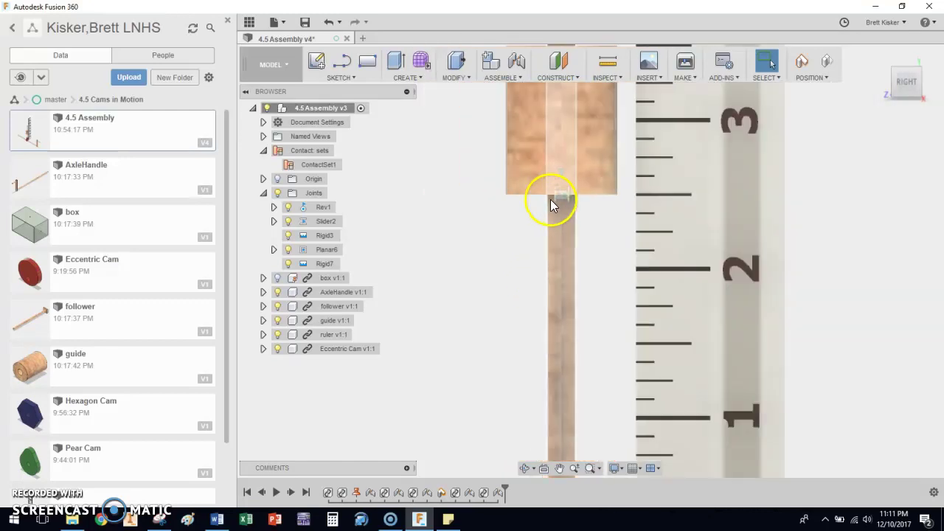
{"action": "middle_click_drag", "start_coordinate": [506, 264], "coordinate": [504, 220]}
{"action": "scroll", "coordinate": [517, 225], "scroll_direction": "down", "scroll_amount": 1}
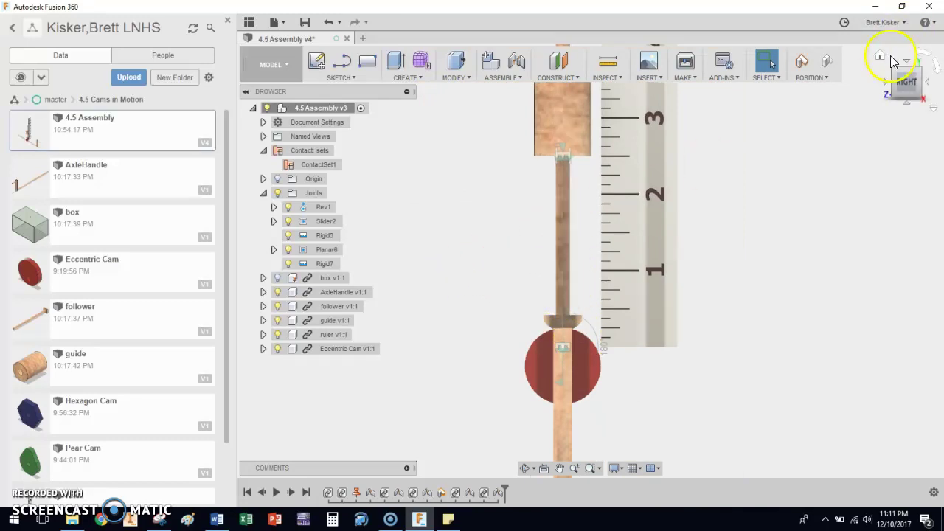
{"action": "left_click", "coordinate": [881, 59]}
Drag the crank handle to rotate the cam and slide the follower back onto it
{"action": "scroll", "coordinate": [580, 401], "scroll_direction": "up", "scroll_amount": 5}
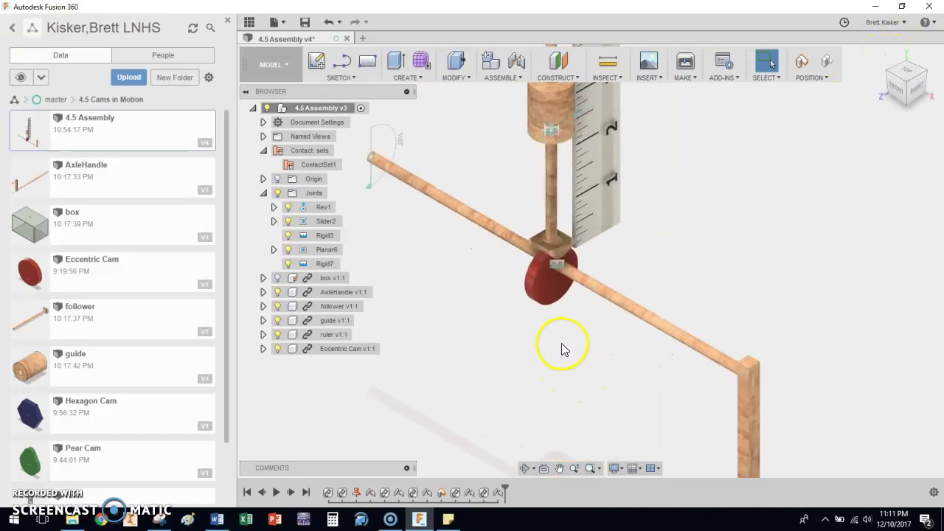
{"action": "middle_click_drag", "start_coordinate": [566, 348], "coordinate": [642, 280]}
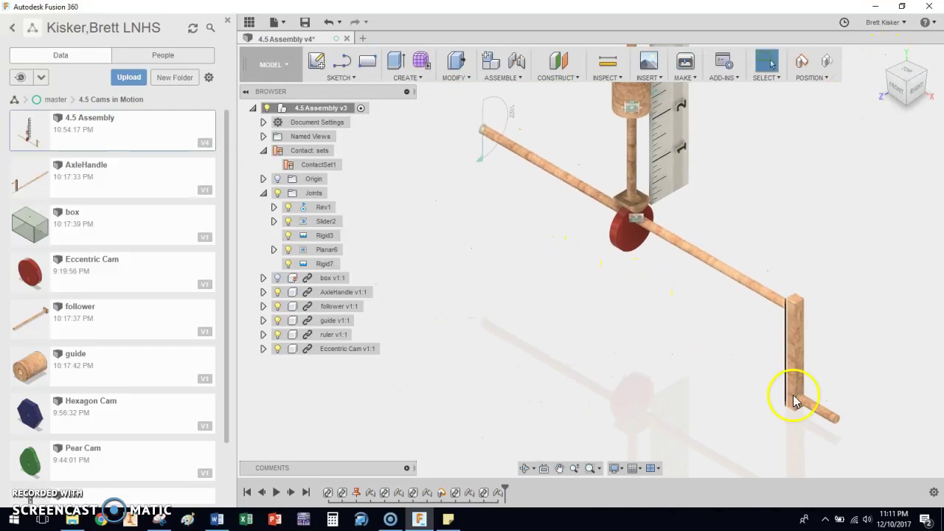
{"action": "left_click_drag", "start_coordinate": [828, 422], "coordinate": [744, 244]}
{"action": "left_click_drag", "start_coordinate": [621, 138], "coordinate": [622, 158]}
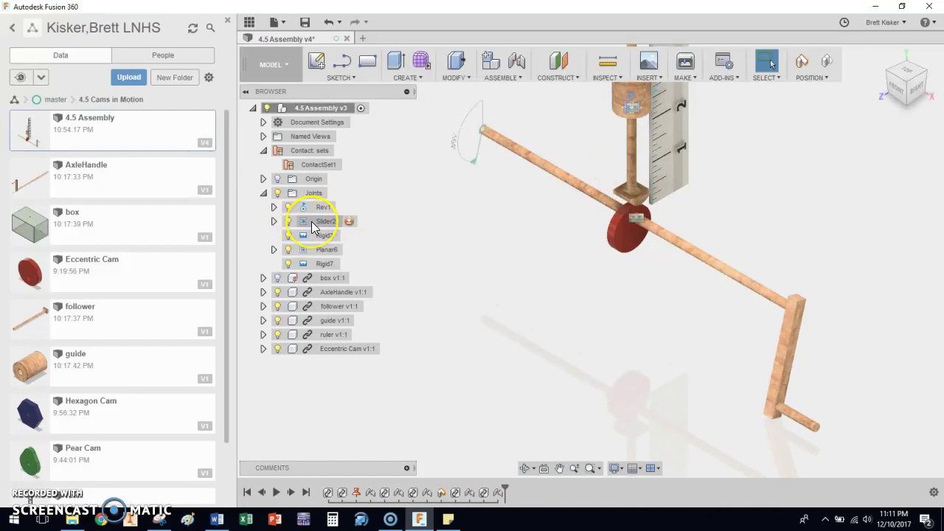
Open Edit Joint Limits for Slider2 from the browser, keeping its name unchanged
{"action": "left_click", "coordinate": [325, 221]}
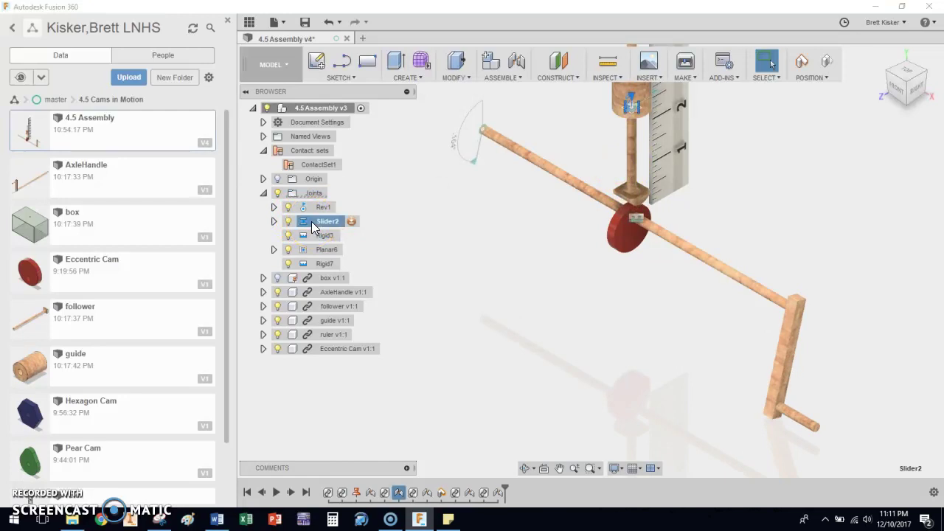
{"action": "right_click", "coordinate": [312, 227]}
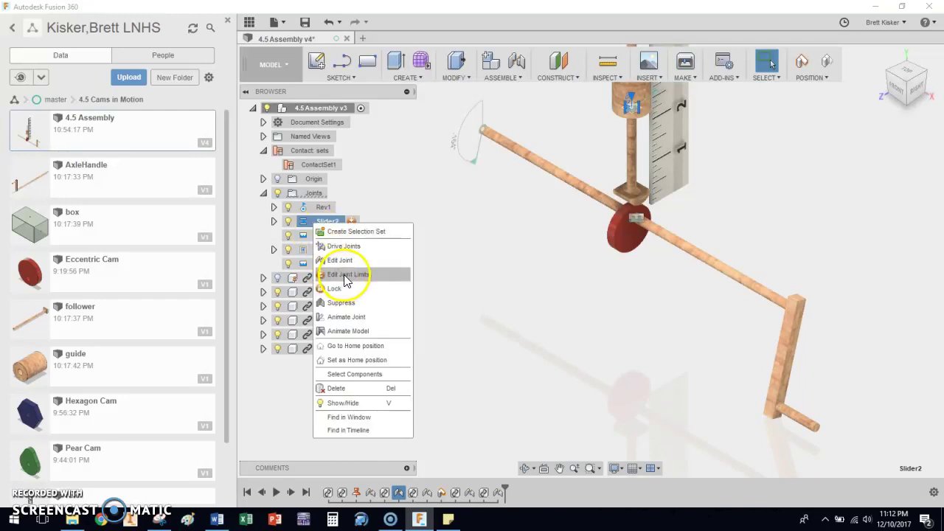
{"action": "left_click", "coordinate": [322, 222]}
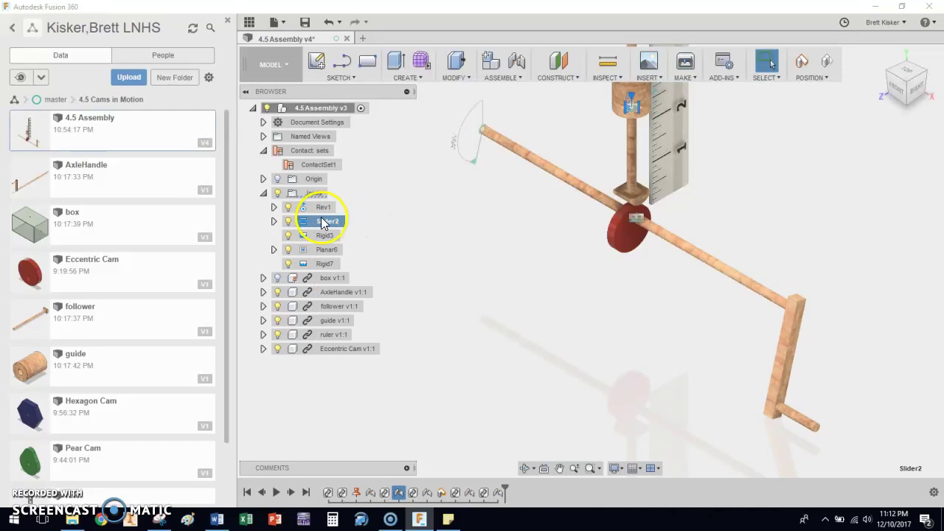
{"action": "double_click", "coordinate": [322, 222]}
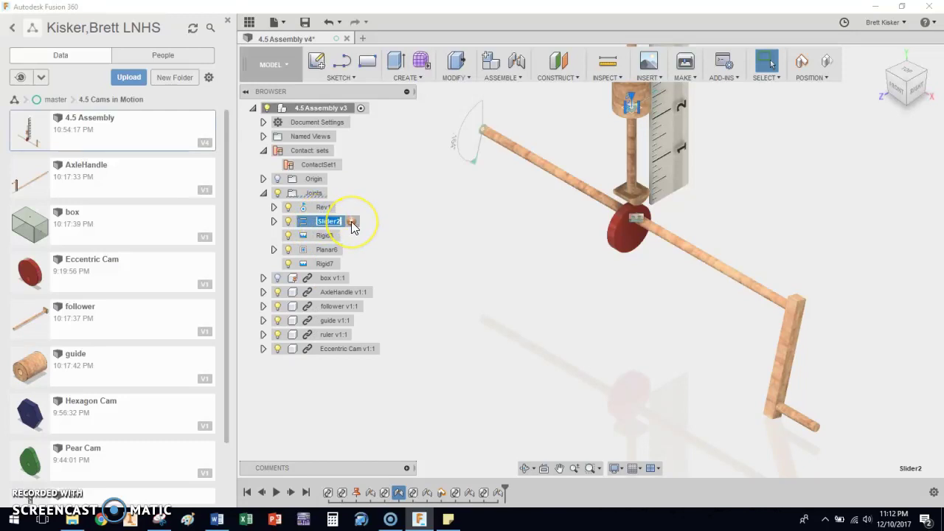
{"action": "left_click", "coordinate": [352, 223]}
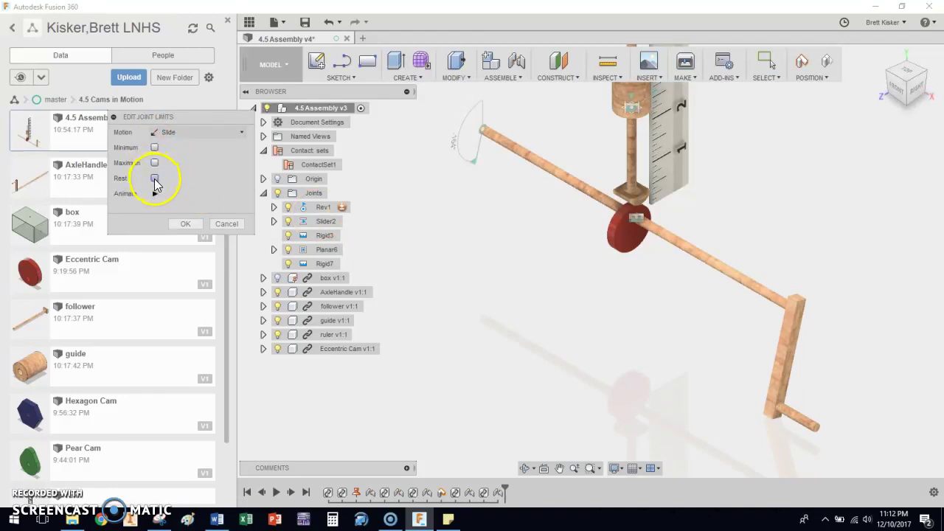
Cancel the joint limits and set the Rev1 crank joint to 180 degrees
{"action": "left_click", "coordinate": [226, 224]}
{"action": "left_click", "coordinate": [454, 144]}
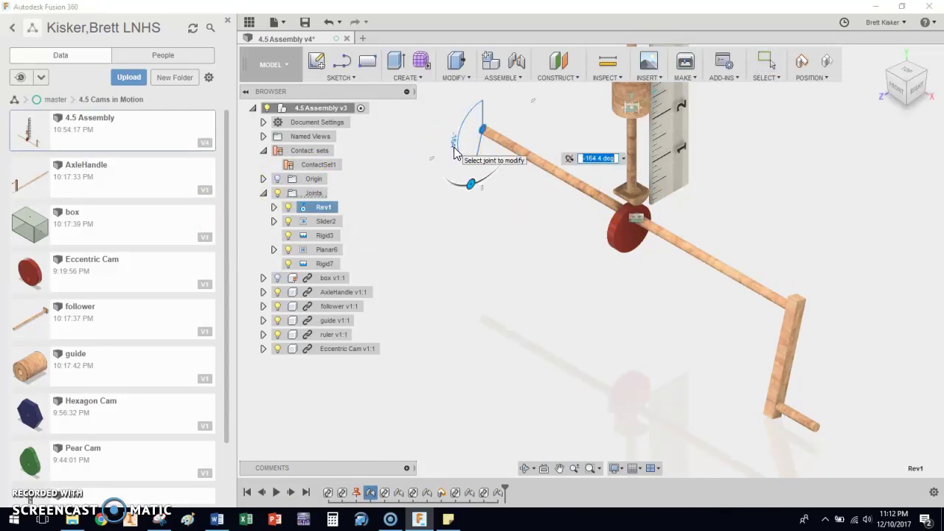
{"action": "type", "text": "180"}
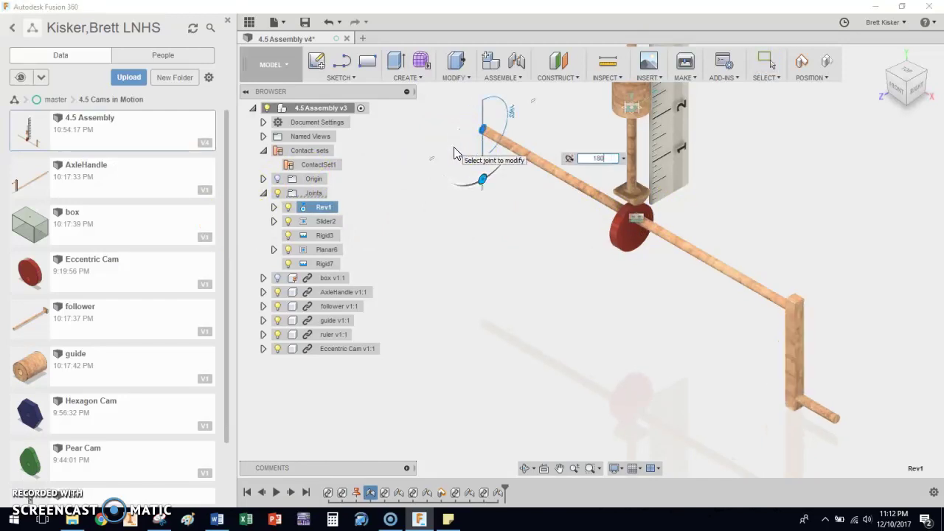
{"action": "key", "text": "Return"}
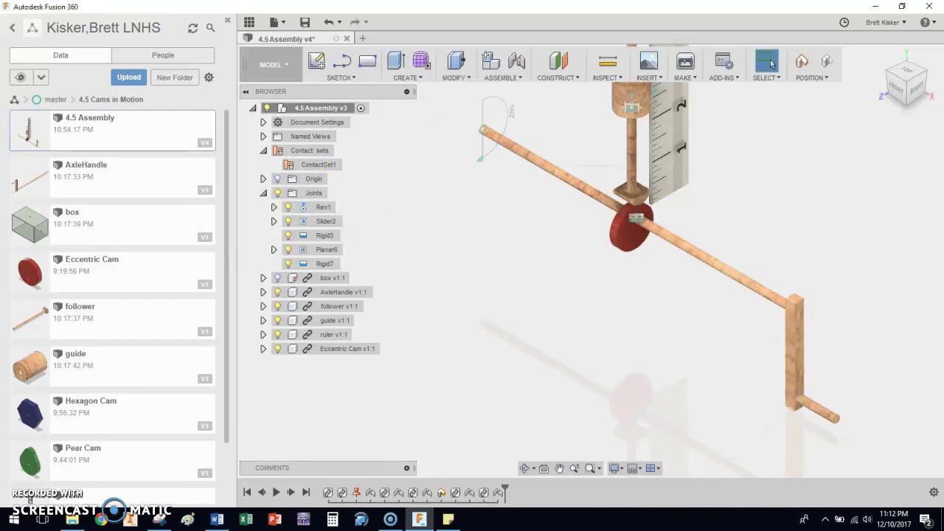
In the RIGHT view, slide the follower onto the cam and nudge the cam to test contact
{"action": "left_click", "coordinate": [917, 90]}
{"action": "scroll", "coordinate": [762, 193], "scroll_direction": "up", "scroll_amount": 5}
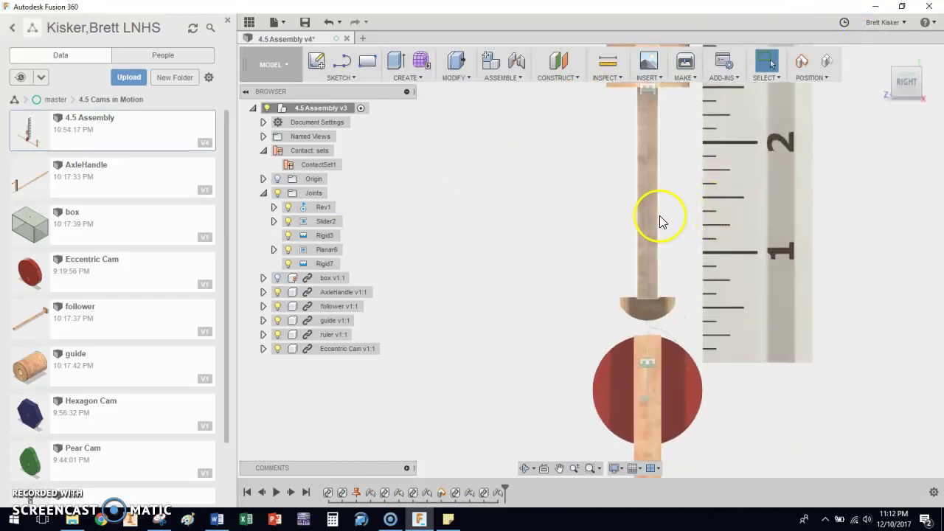
{"action": "left_click_drag", "start_coordinate": [654, 220], "coordinate": [655, 232]}
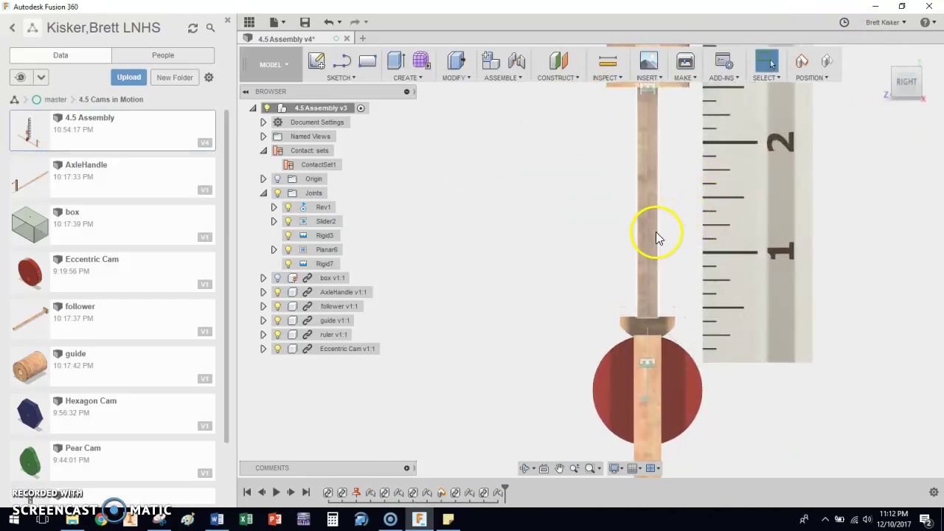
{"action": "mouse_move", "coordinate": [642, 405]}
{"action": "left_mouse_down"}
{"action": "mouse_move", "coordinate": [654, 401]}
{"action": "mouse_move", "coordinate": [636, 312]}
{"action": "mouse_move", "coordinate": [642, 327]}
{"action": "left_mouse_up"}
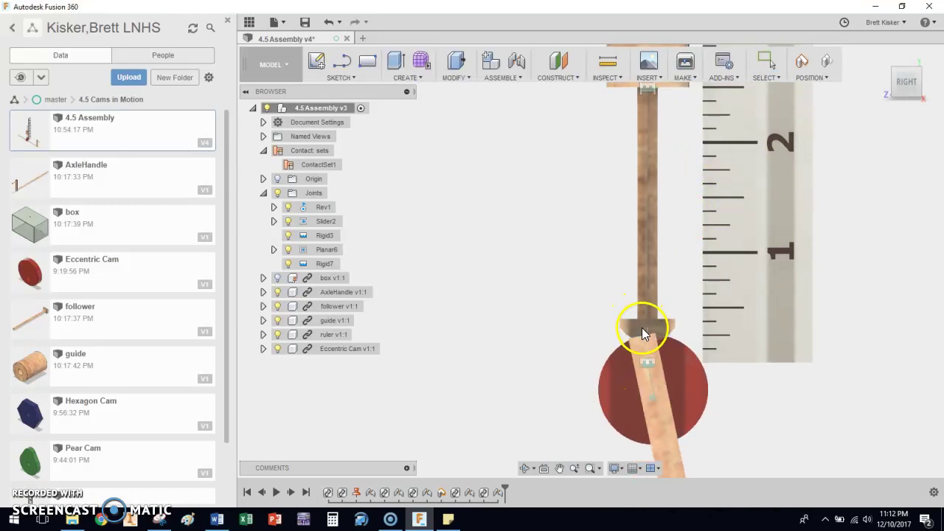
{"action": "left_click_drag", "start_coordinate": [661, 411], "coordinate": [651, 392]}
Return Home, then zoom in side-on from the RIGHT view on the follower and cam
{"action": "scroll", "coordinate": [656, 369], "scroll_direction": "up", "scroll_amount": 3}
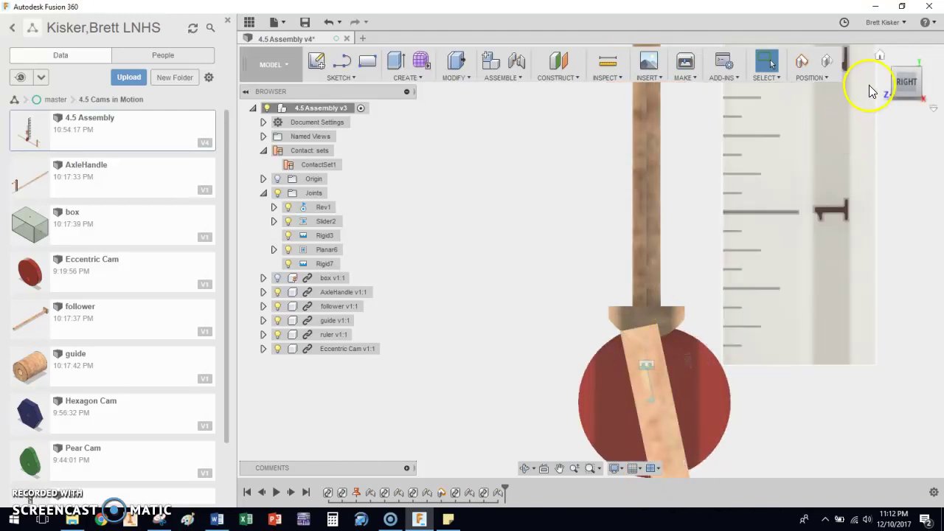
{"action": "left_click", "coordinate": [880, 59]}
{"action": "double_click", "coordinate": [506, 259]}
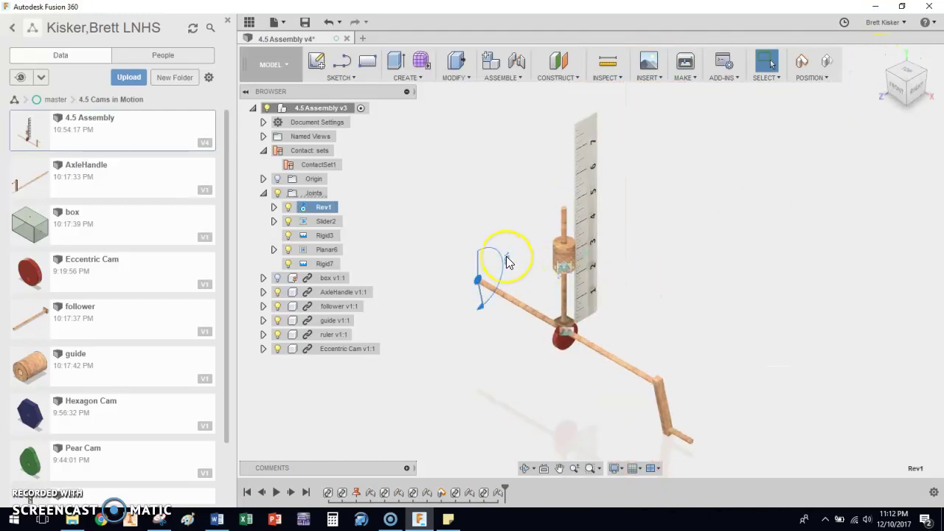
{"action": "key", "text": "Escape"}
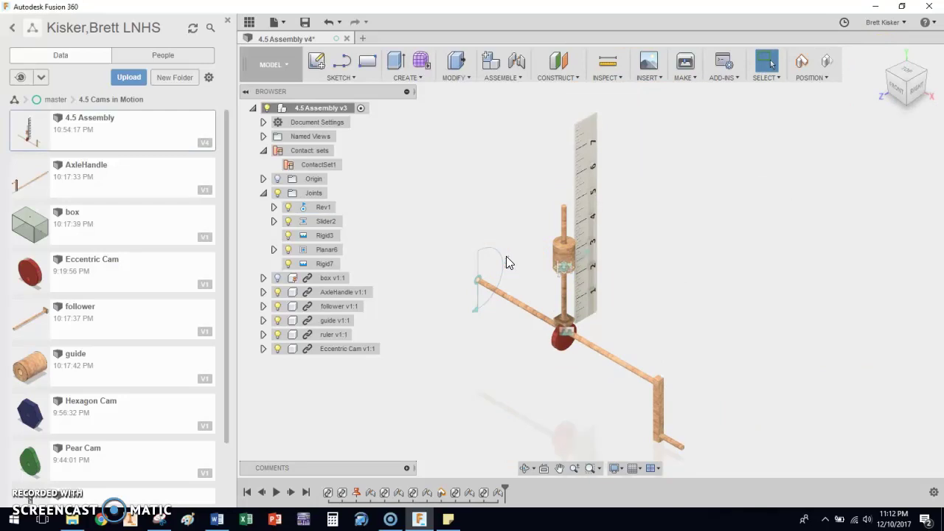
{"action": "left_click", "coordinate": [919, 89]}
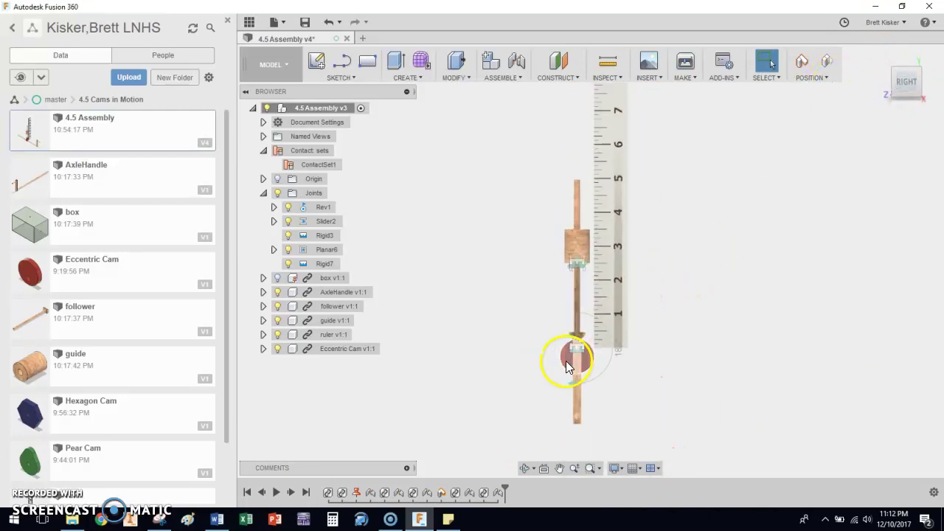
{"action": "scroll", "coordinate": [566, 361], "scroll_direction": "up", "scroll_amount": 8}
{"action": "middle_click_drag", "start_coordinate": [599, 158], "coordinate": [629, 278]}
{"action": "scroll", "coordinate": [603, 220], "scroll_direction": "up", "scroll_amount": 5}
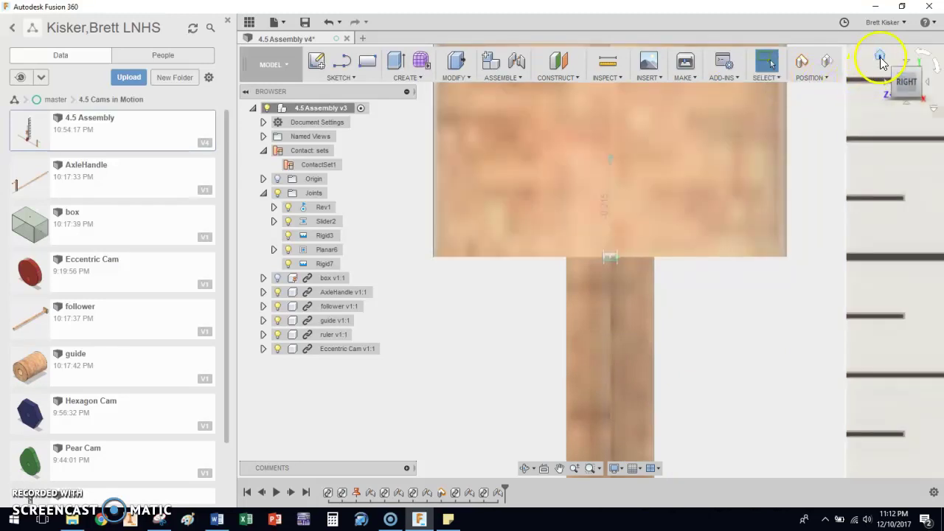
Enable a Rest limit of -0.215 in on Slider2 in Edit Joint Limits
{"action": "left_click", "coordinate": [881, 59]}
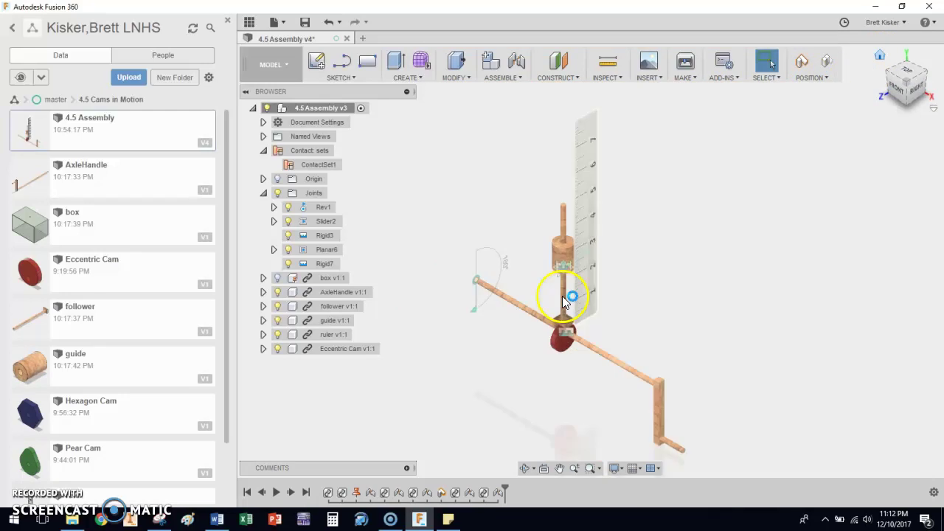
{"action": "right_click", "coordinate": [328, 226]}
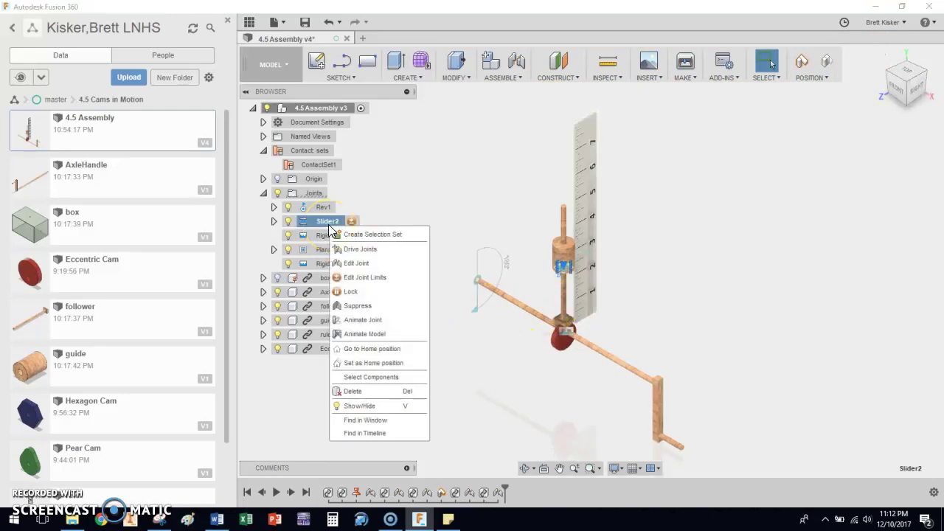
{"action": "left_click", "coordinate": [347, 277]}
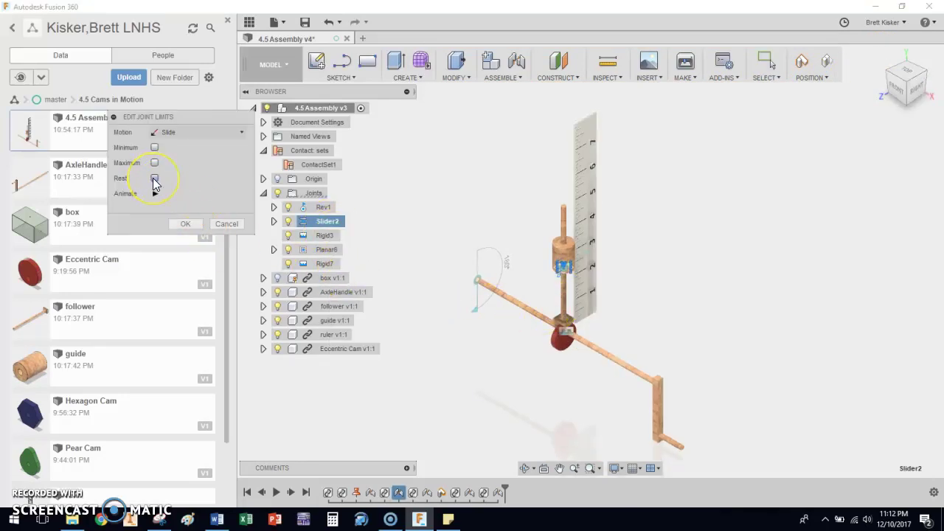
{"action": "left_click", "coordinate": [154, 179]}
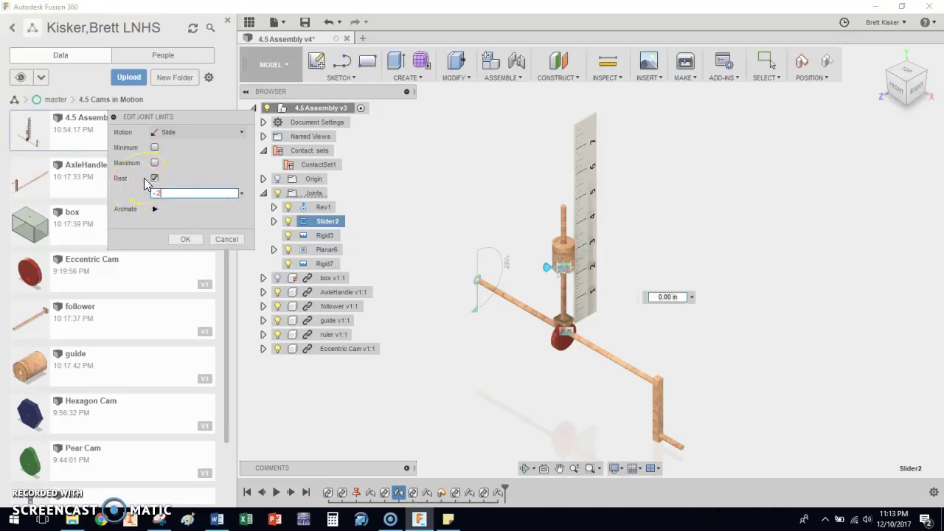
{"action": "left_click", "coordinate": [181, 240]}
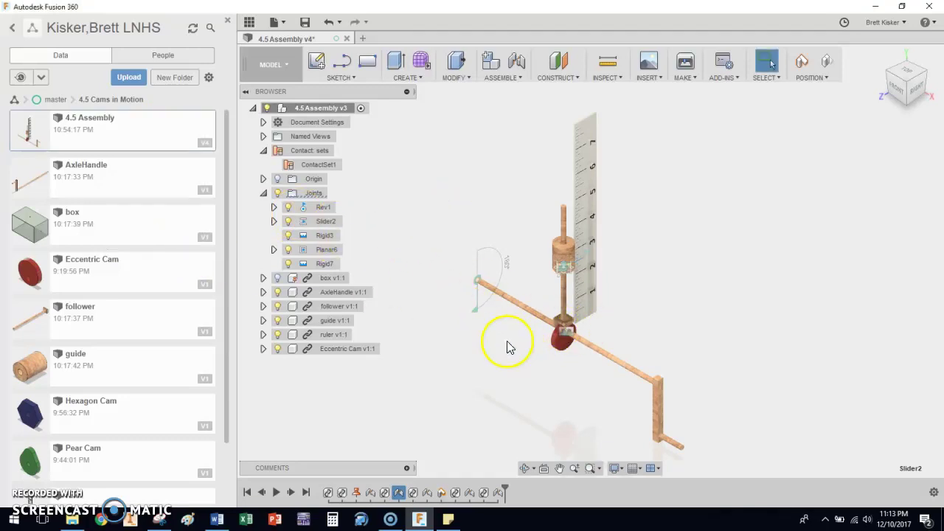
Select the Rev1 joint and drag the crank handle to spin the cam under the follower
{"action": "middle_click_drag", "start_coordinate": [533, 369], "coordinate": [538, 336]}
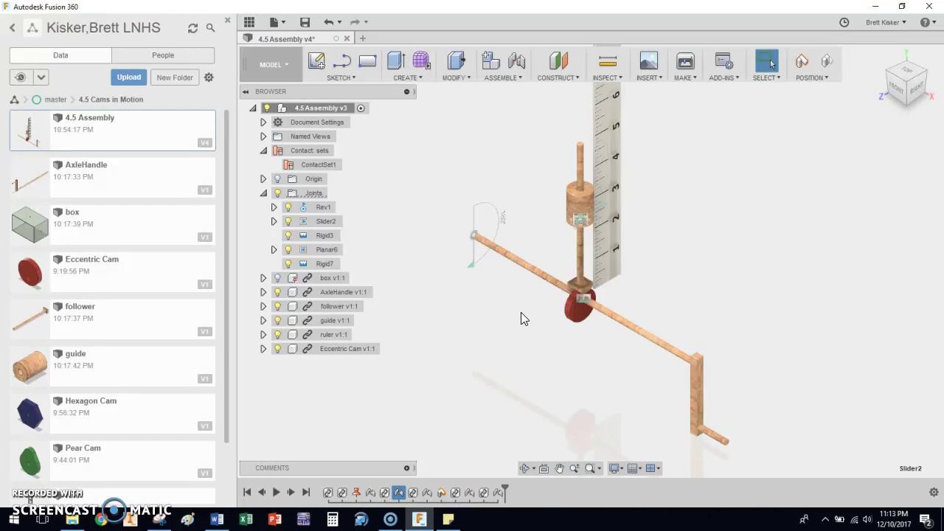
{"action": "left_click", "coordinate": [501, 222]}
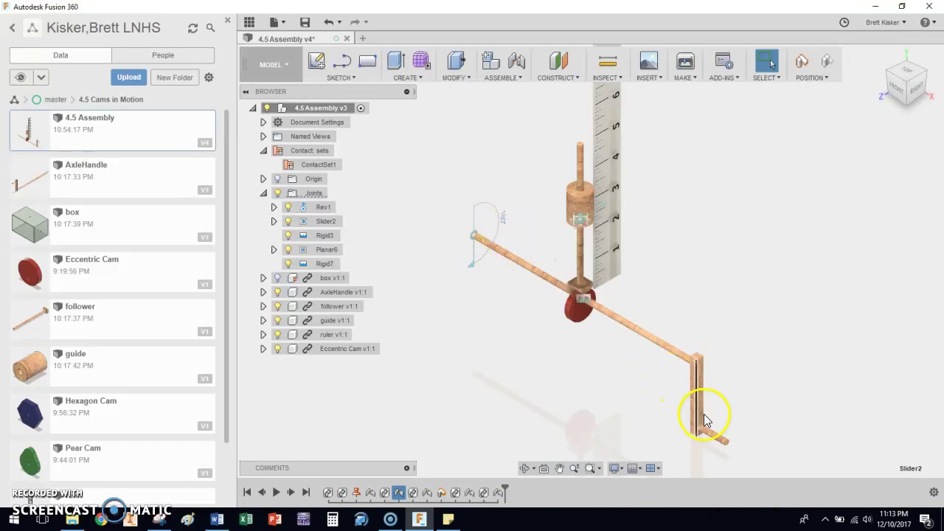
{"action": "left_click_drag", "start_coordinate": [710, 439], "coordinate": [639, 349]}
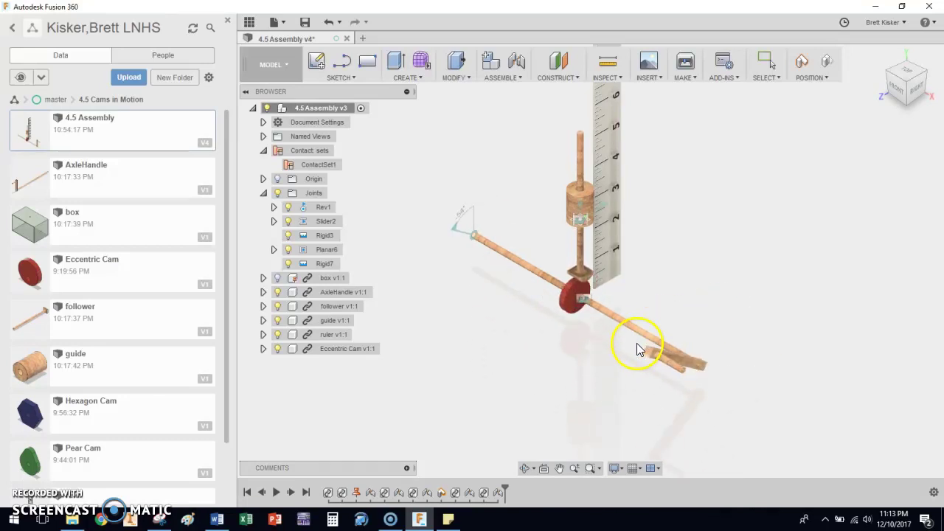
Start Animate Model from the Rev1 joint's menu and watch it from the RIGHT view
{"action": "right_click", "coordinate": [461, 220]}
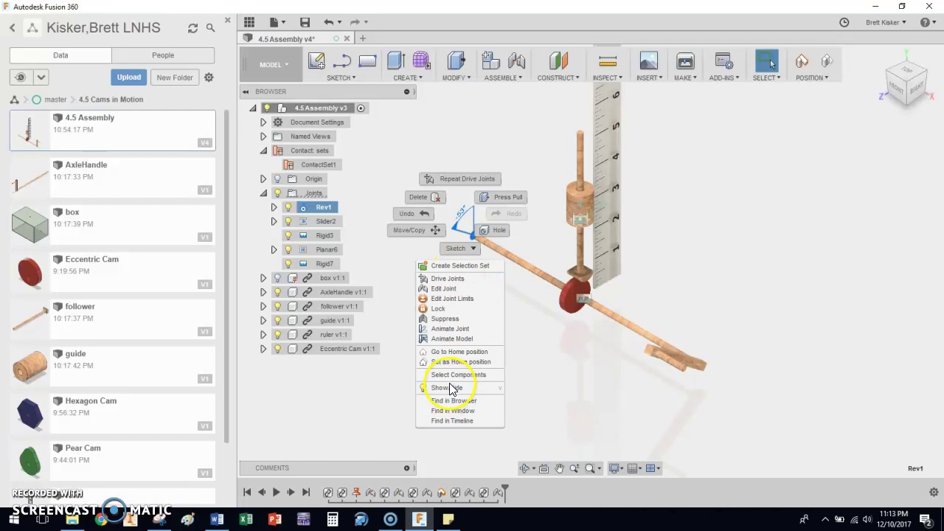
{"action": "left_click", "coordinate": [452, 339]}
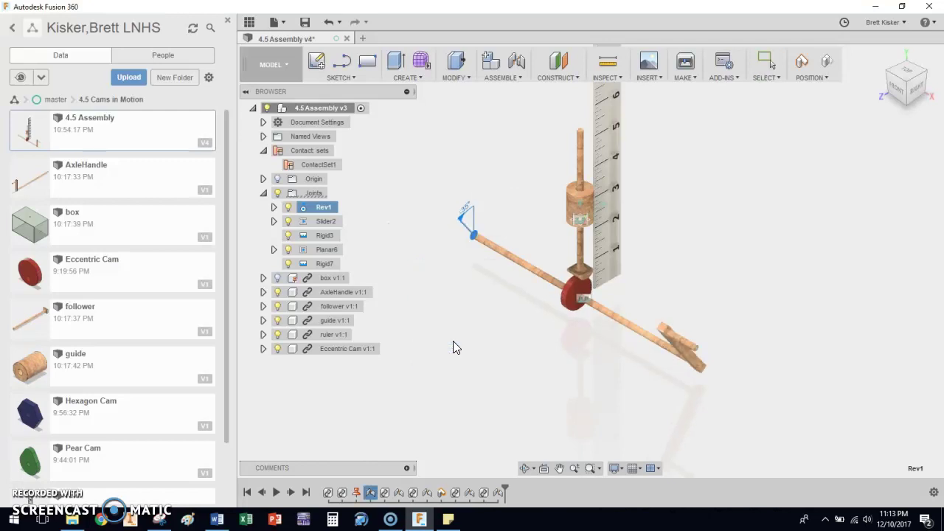
{"action": "left_click", "coordinate": [599, 339]}
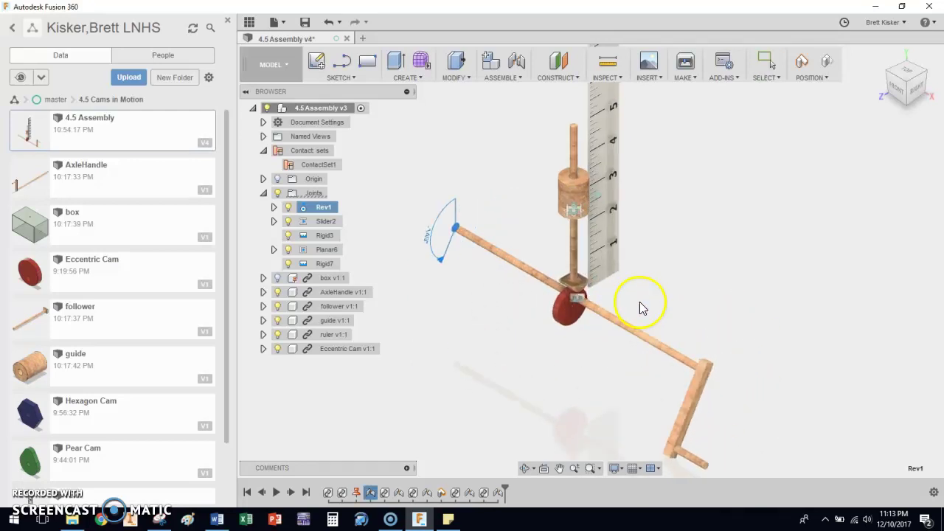
{"action": "scroll", "coordinate": [640, 299], "scroll_direction": "up", "scroll_amount": 3}
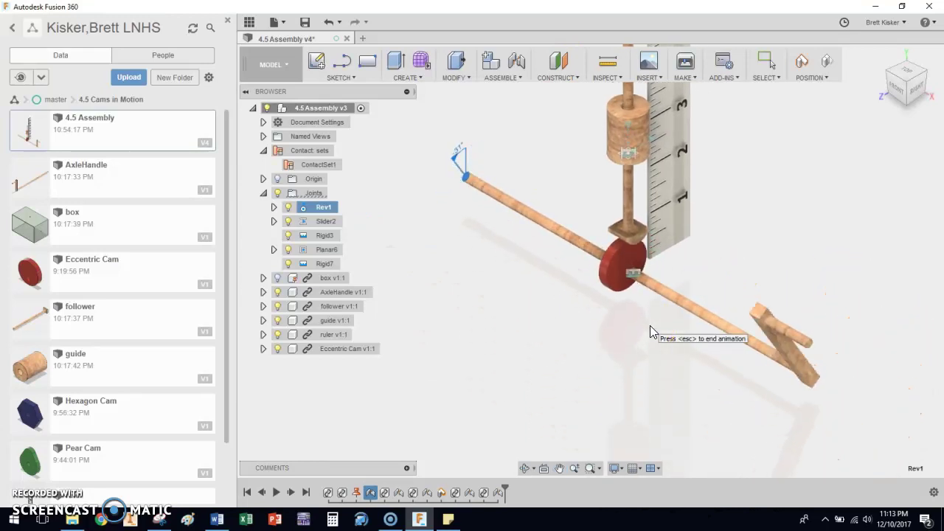
{"action": "left_click", "coordinate": [655, 329]}
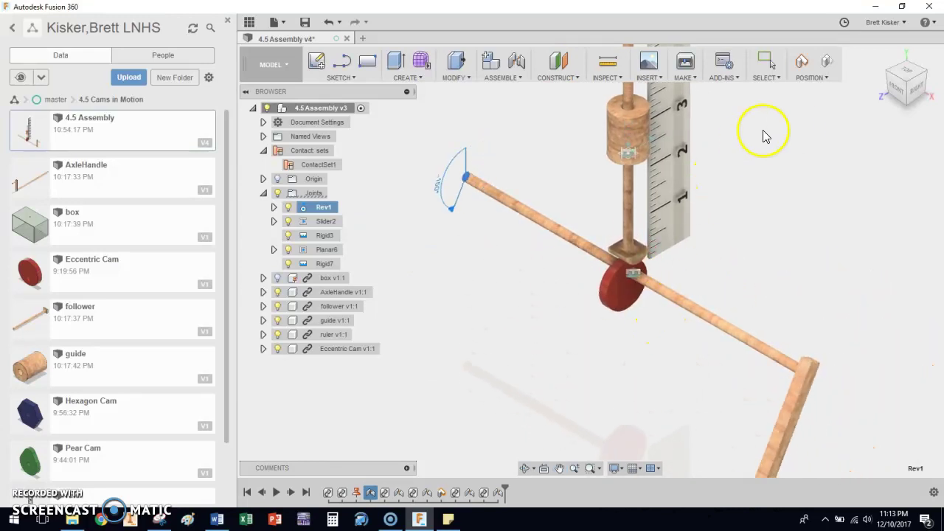
{"action": "left_click", "coordinate": [918, 94]}
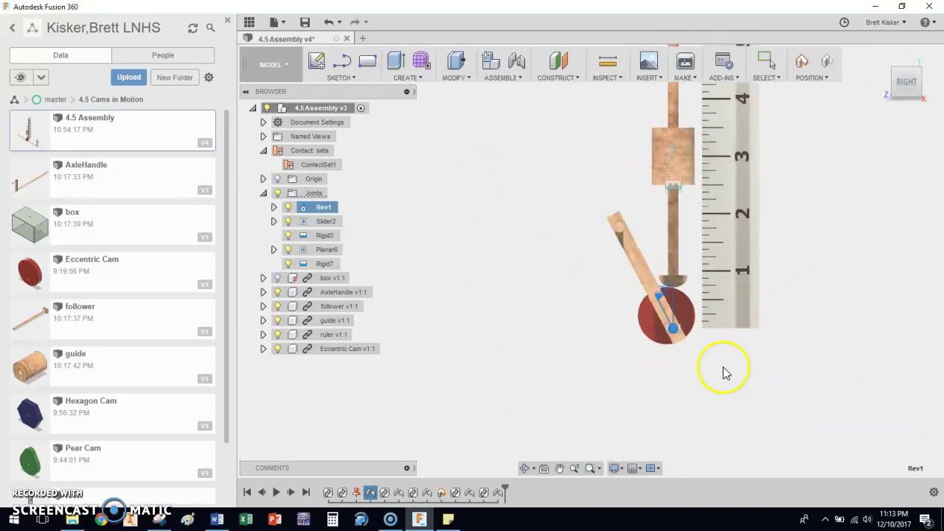
Zoom toward the upper ruler to follow the follower's top as the cam spins, then return to the Home isometric view
{"action": "scroll", "coordinate": [697, 310], "scroll_direction": "up", "scroll_amount": 3}
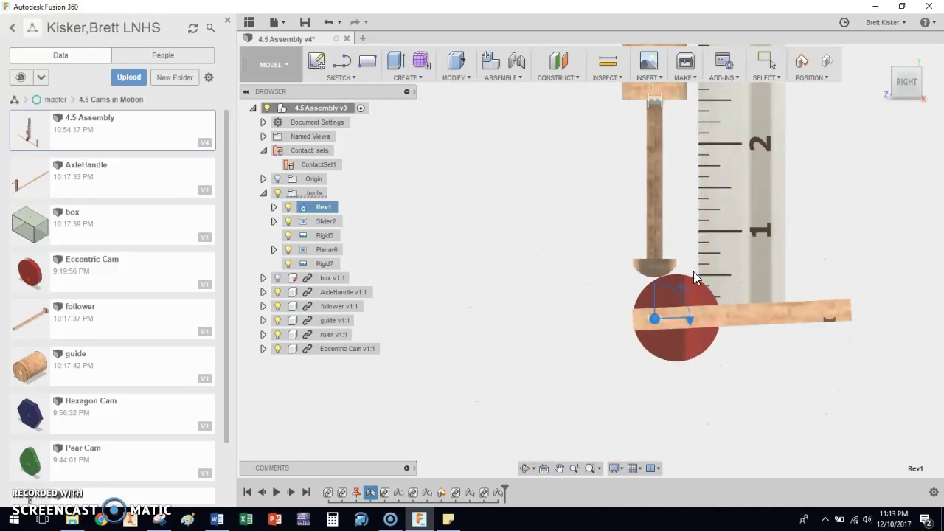
{"action": "left_click", "coordinate": [660, 283]}
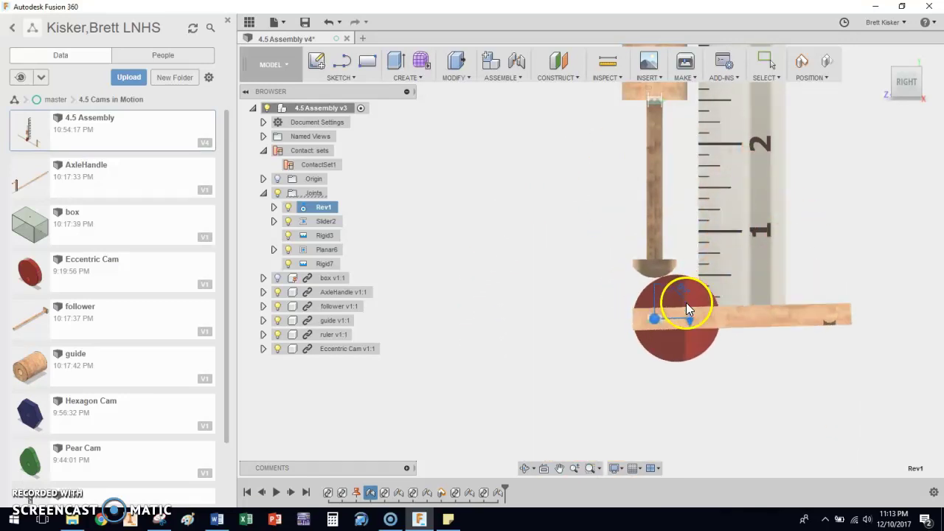
{"action": "middle_click_drag", "start_coordinate": [671, 222], "coordinate": [631, 338]}
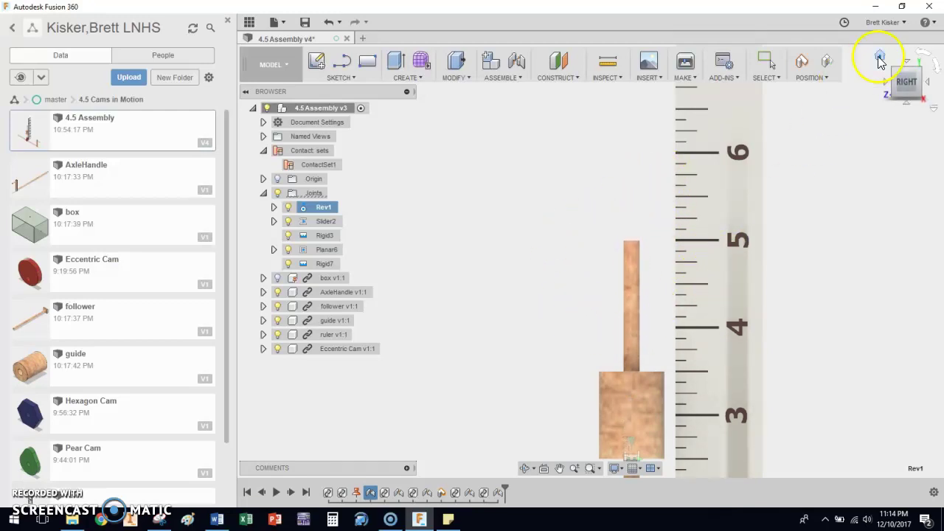
{"action": "left_click", "coordinate": [879, 59]}
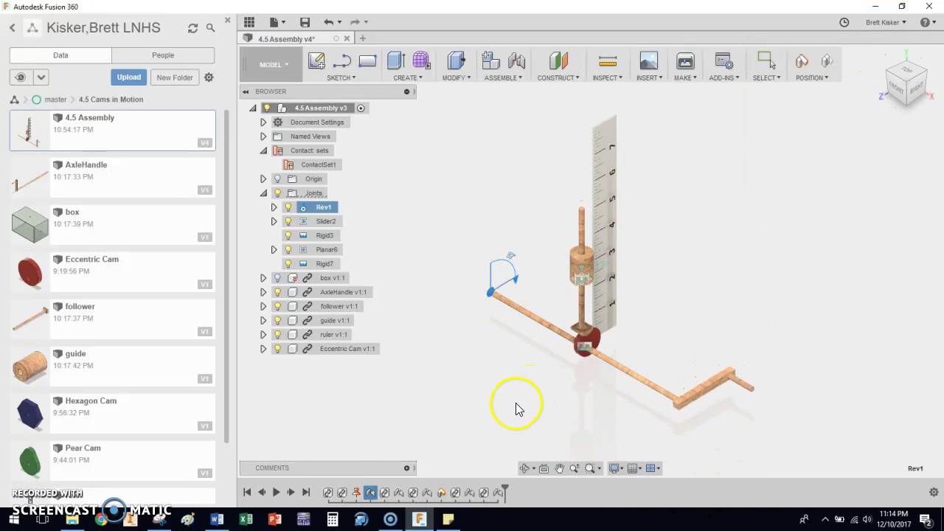